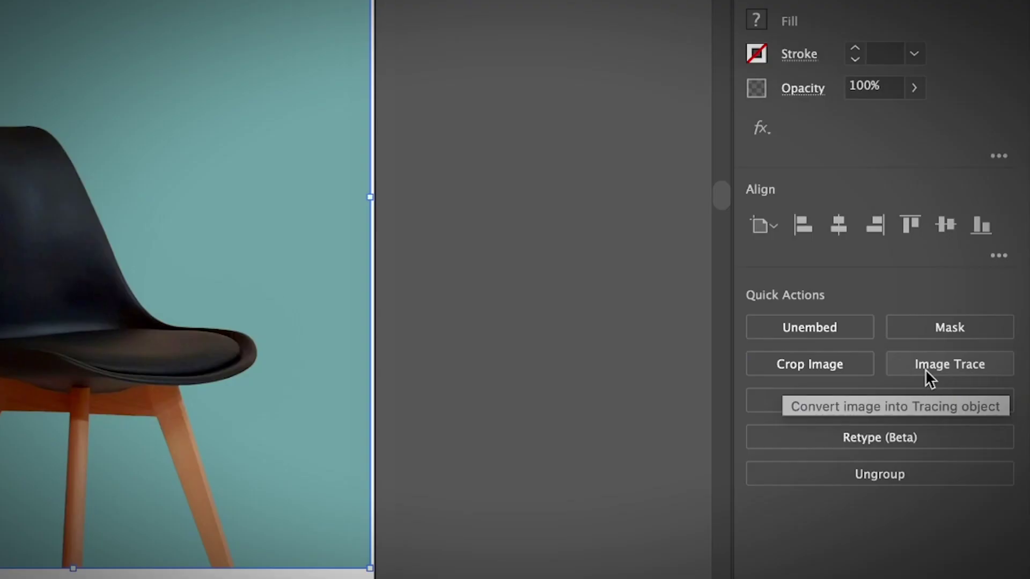
Trace the chair photo with the High Fidelity Photo preset, accepting the large-image warning, and inspect the traced chair up close
{"action": "left_click", "coordinate": [924, 369]}
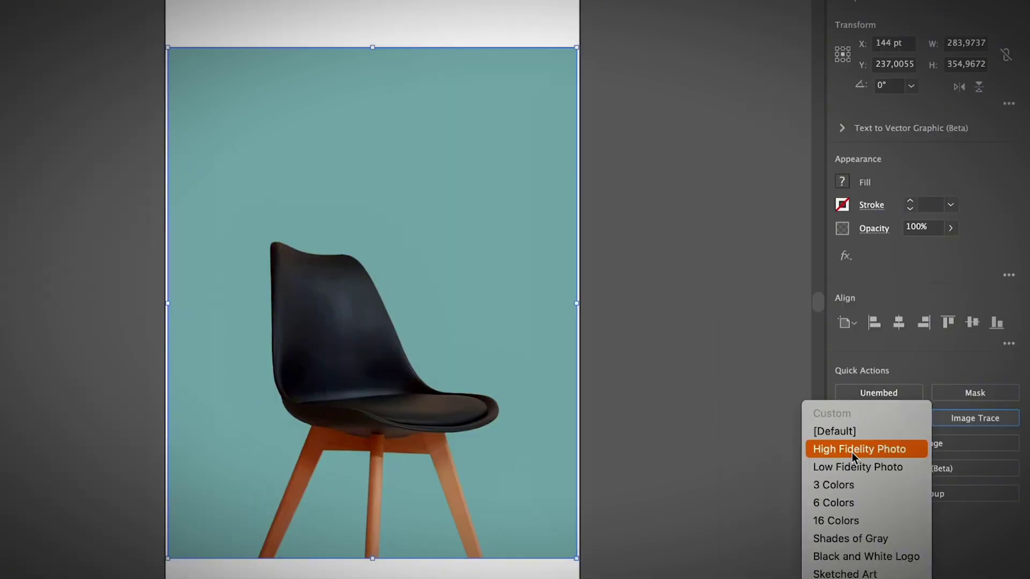
{"action": "left_click", "coordinate": [852, 452]}
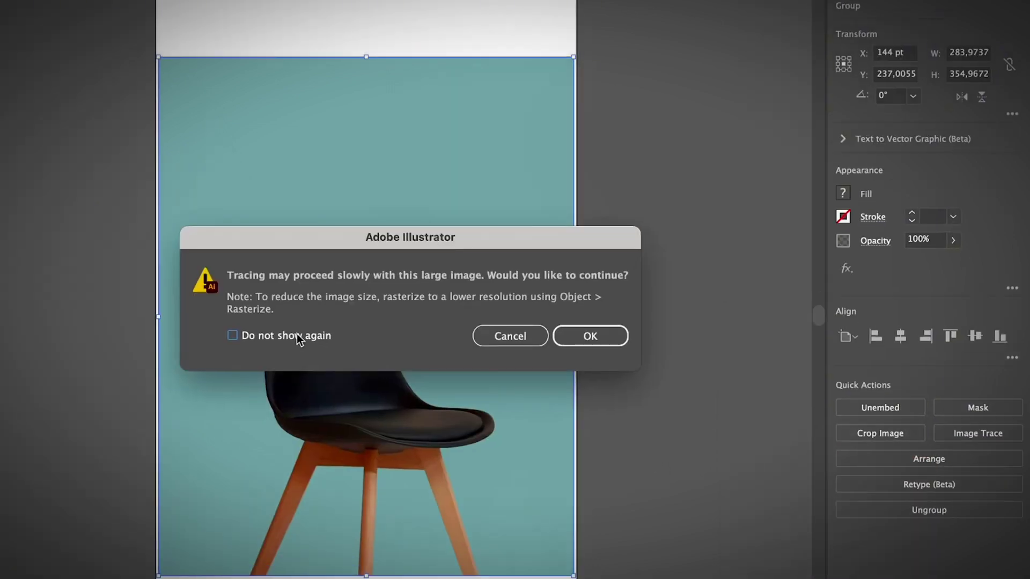
{"action": "left_click", "coordinate": [297, 334]}
{"action": "left_click", "coordinate": [610, 341]}
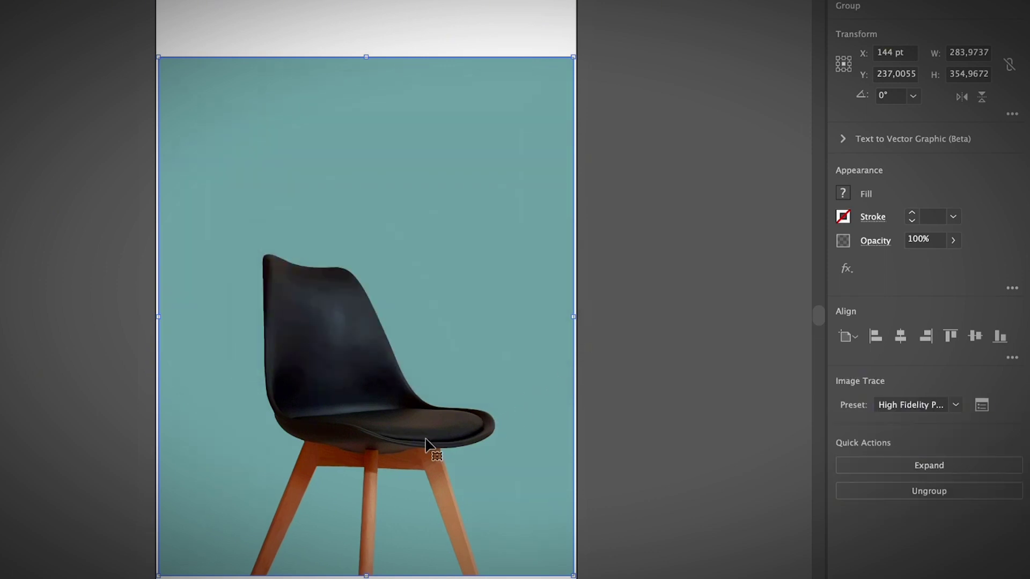
{"action": "key", "text": "ctrl+plus"}
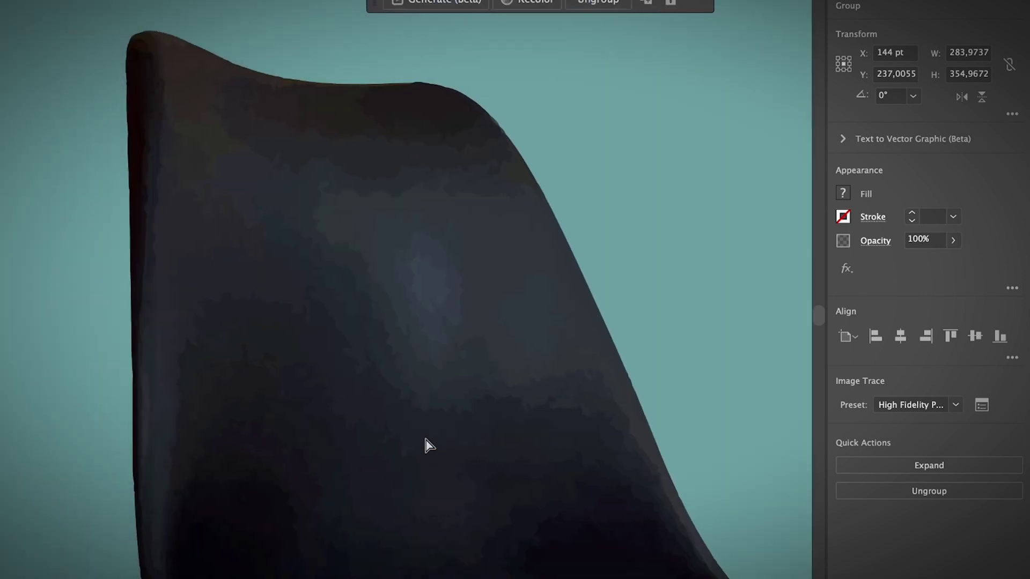
{"action": "key", "text": "ctrl+minus"}
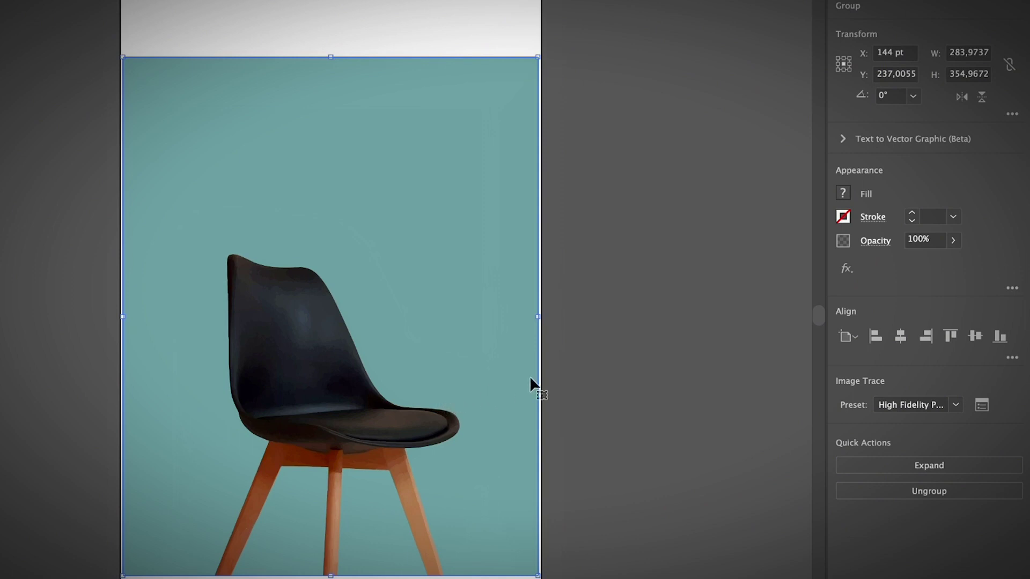
Expand the traced chair image and ungroup it twice so its shapes are separate paths
{"action": "left_click", "coordinate": [571, 374]}
{"action": "left_click", "coordinate": [508, 376]}
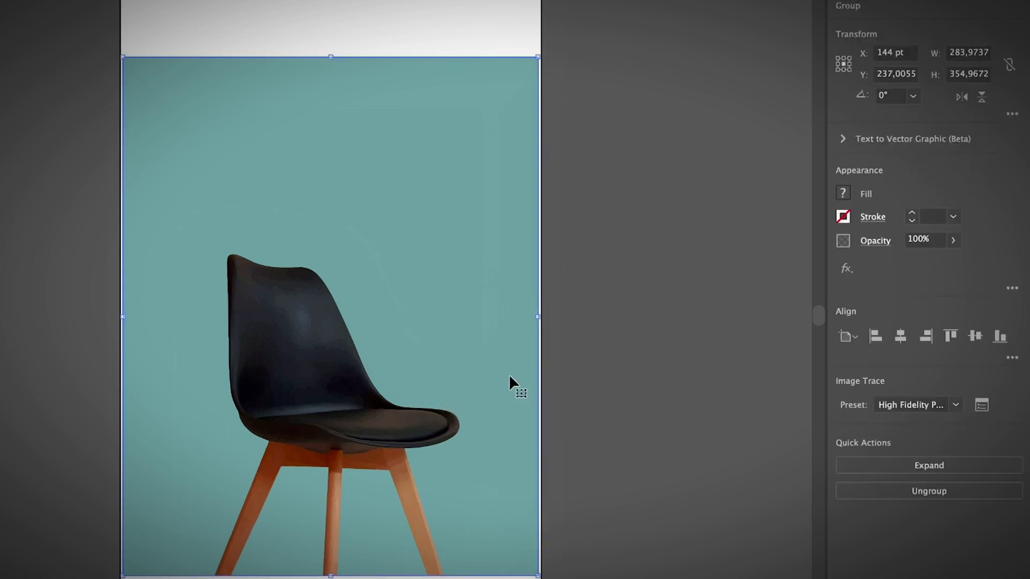
{"action": "left_click", "coordinate": [975, 466]}
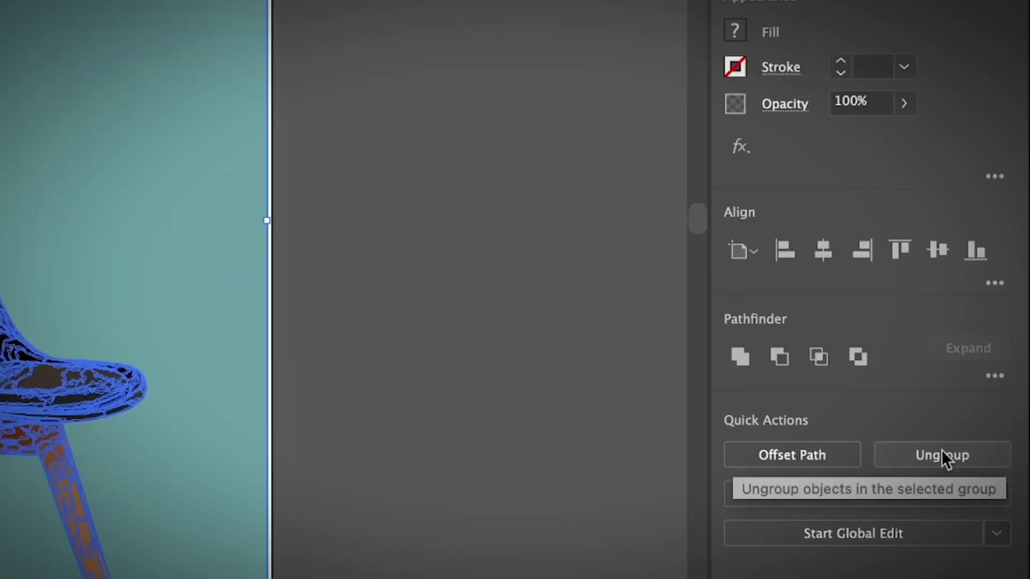
{"action": "left_click", "coordinate": [938, 452]}
{"action": "right_click", "coordinate": [62, 194]}
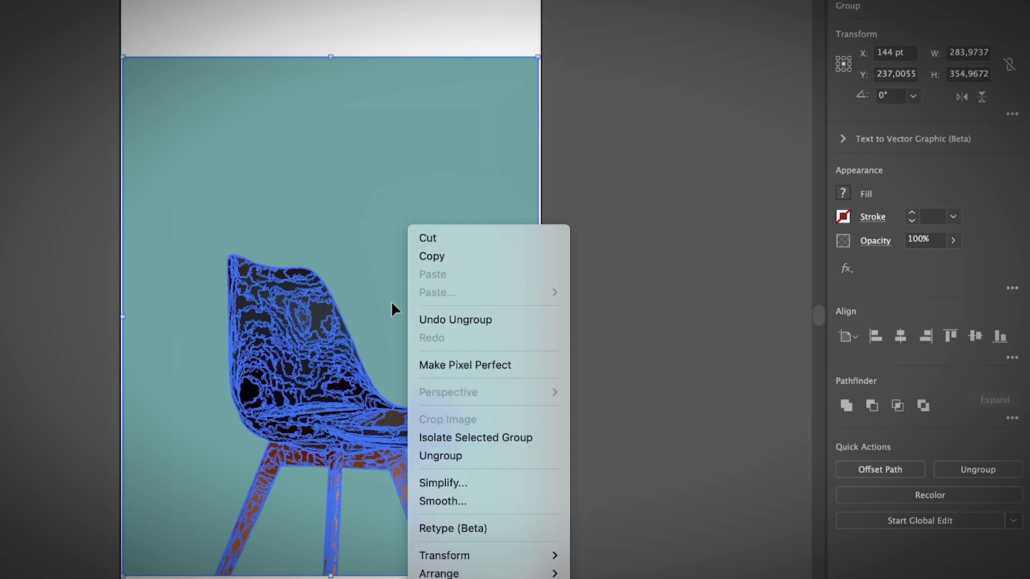
{"action": "left_click", "coordinate": [453, 458]}
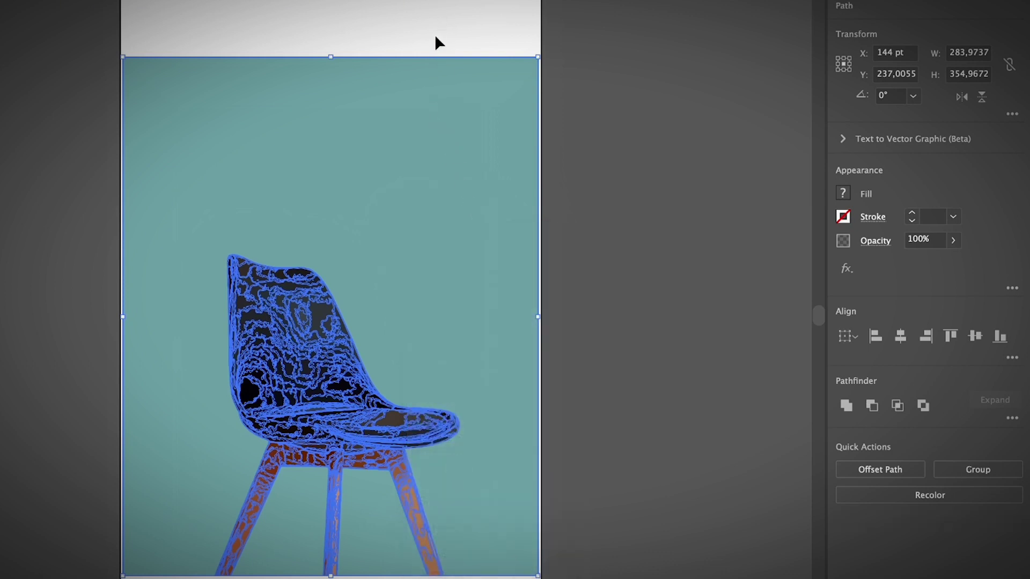
Delete the teal background around the chair and the teal areas between its legs
{"action": "left_click", "coordinate": [435, 38]}
{"action": "left_click", "coordinate": [432, 106]}
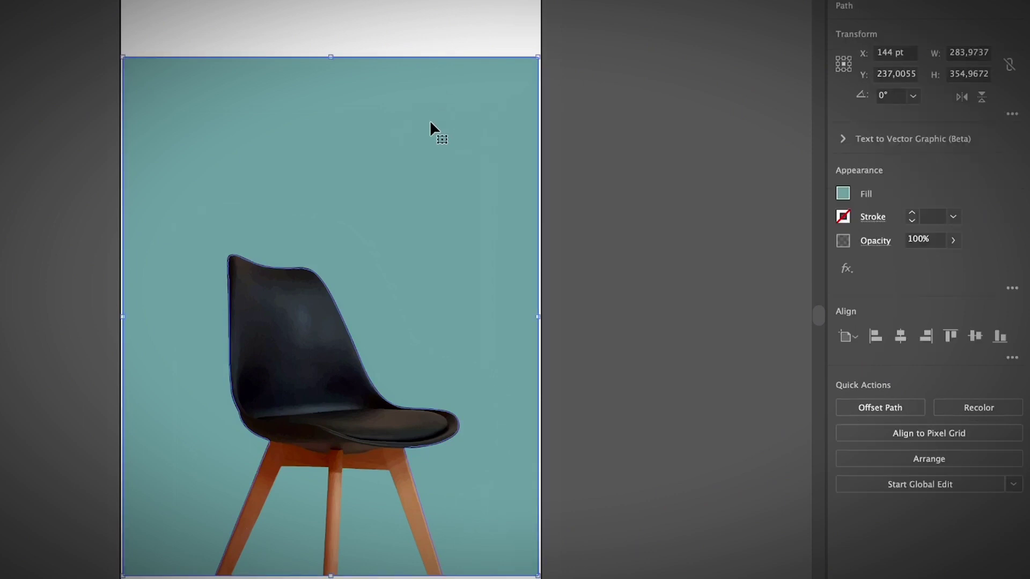
{"action": "key", "text": "Delete"}
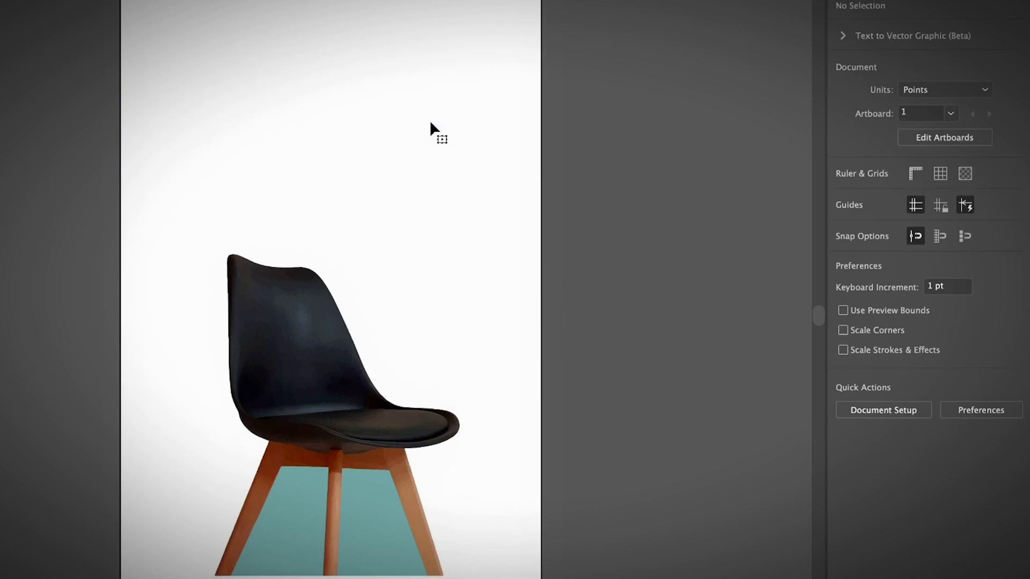
{"action": "left_click", "coordinate": [313, 497]}
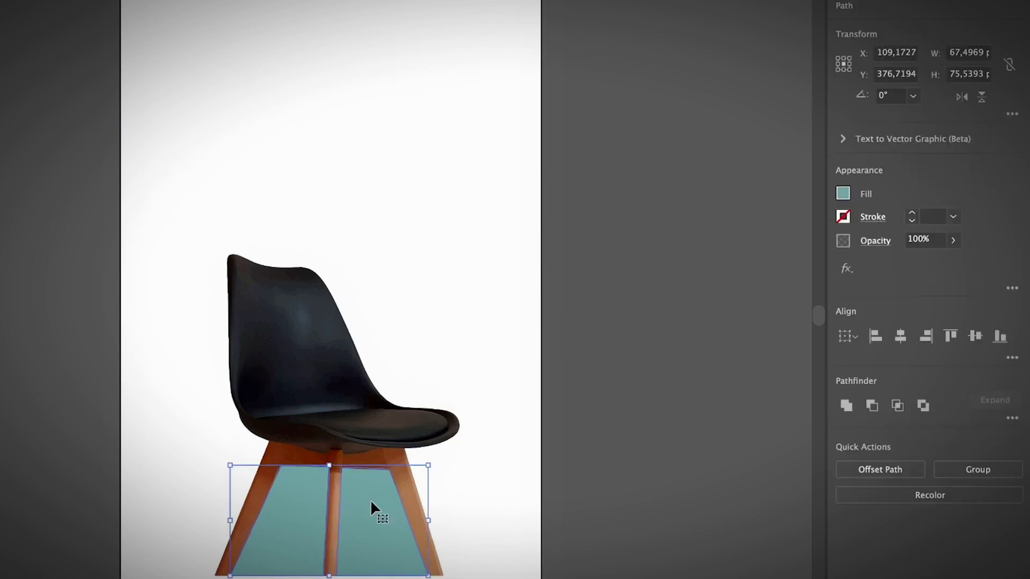
{"action": "key", "text": "Delete"}
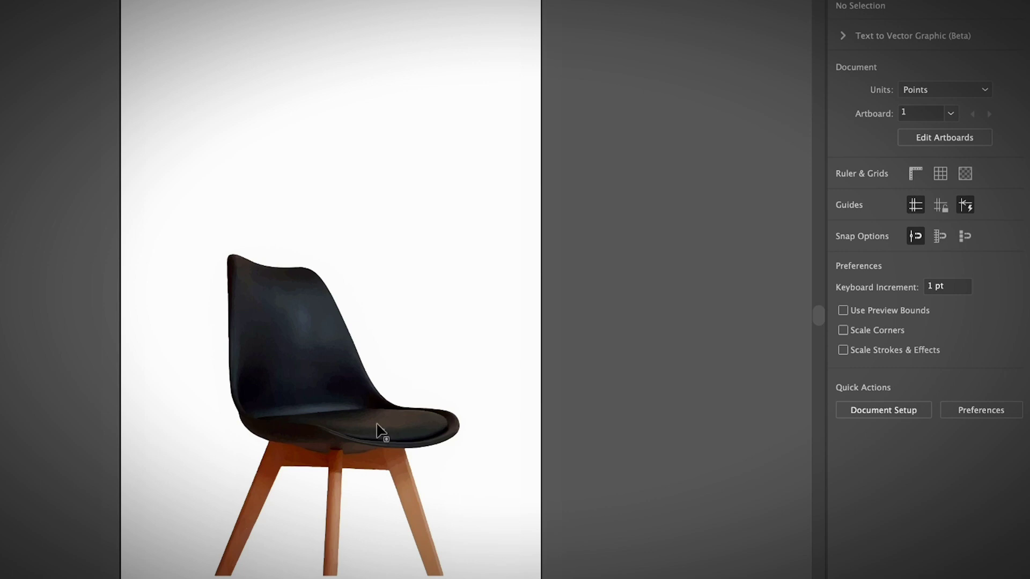
Group all the remaining chair paths into one object
{"action": "left_click_drag", "start_coordinate": [202, 276], "coordinate": [252, 301]}
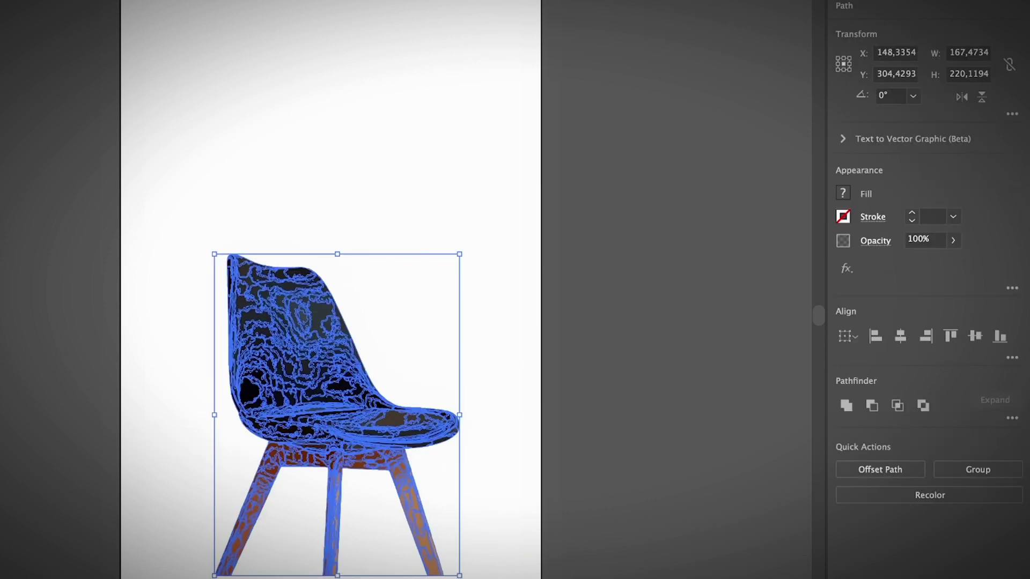
{"action": "key", "text": "ctrl+g"}
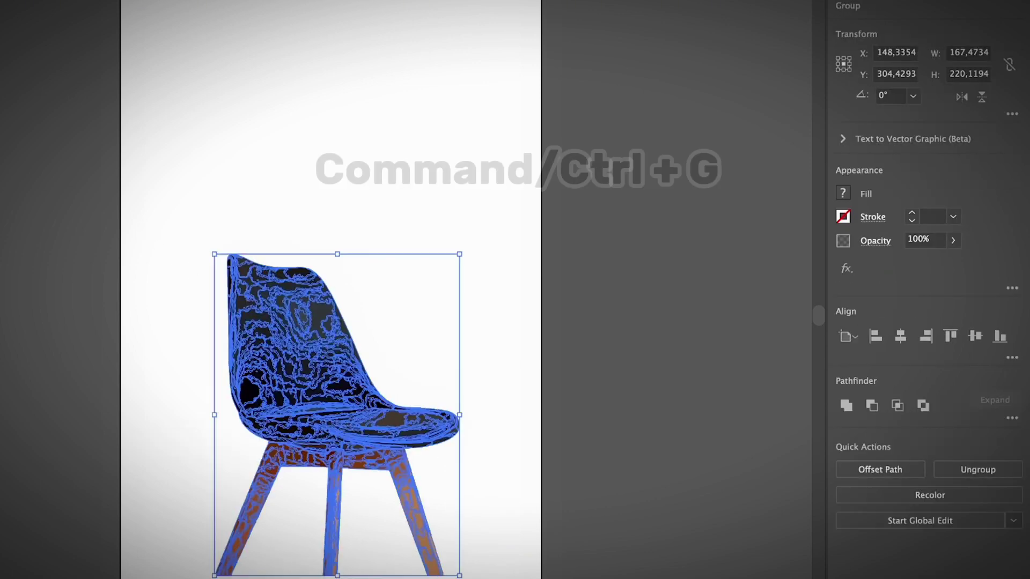
{"action": "left_click_drag", "start_coordinate": [377, 438], "coordinate": [339, 398]}
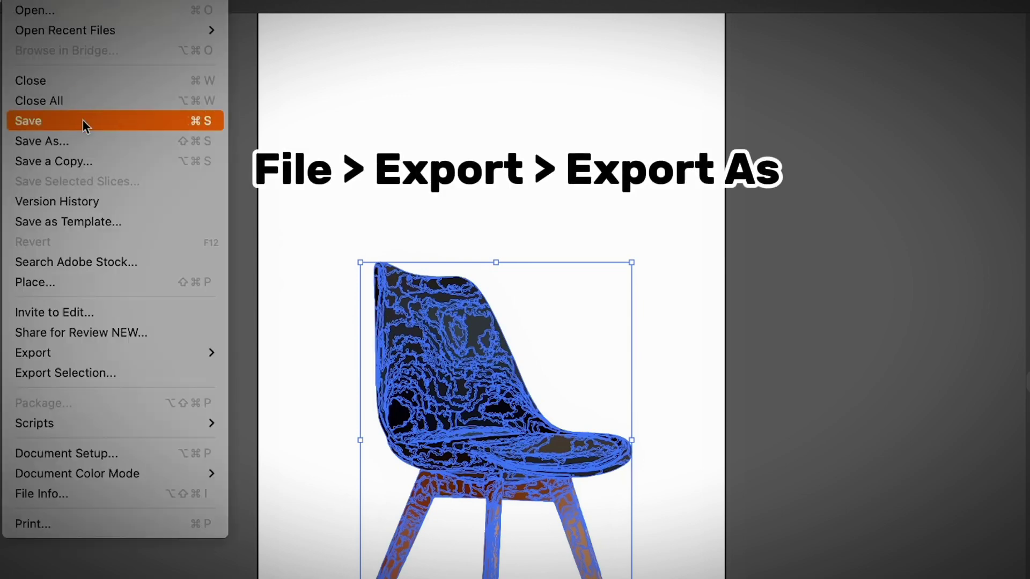
Export the artwork to the Desktop as a PNG named chair, using the artboards
{"action": "mouse_move", "coordinate": [116, 353]}
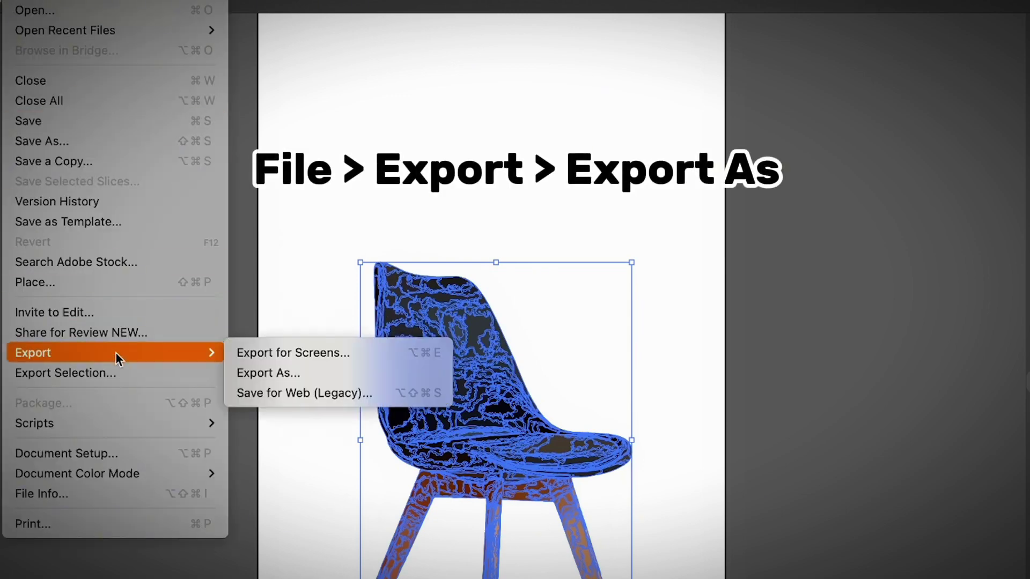
{"action": "left_click", "coordinate": [287, 375]}
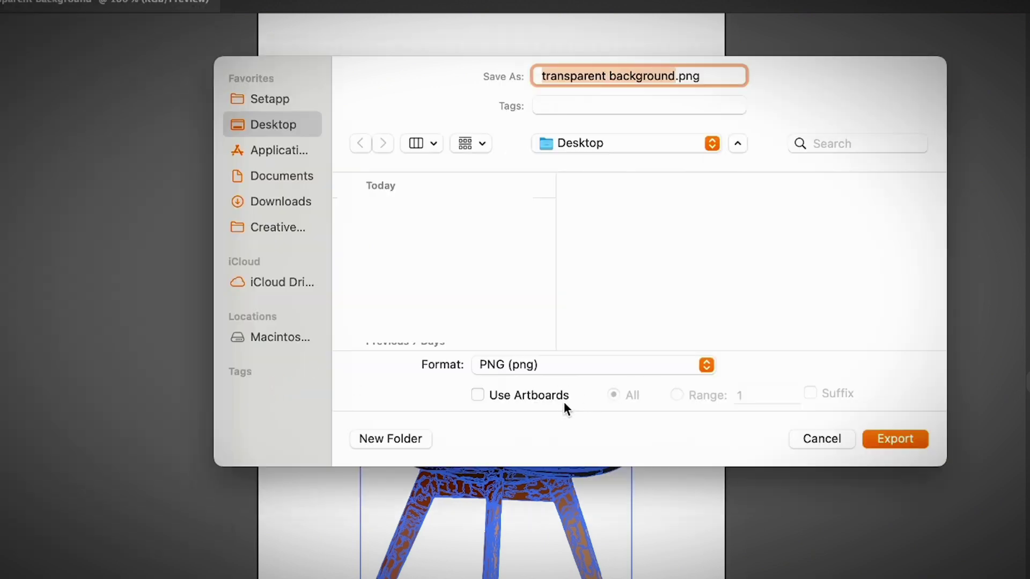
{"action": "left_click", "coordinate": [526, 398]}
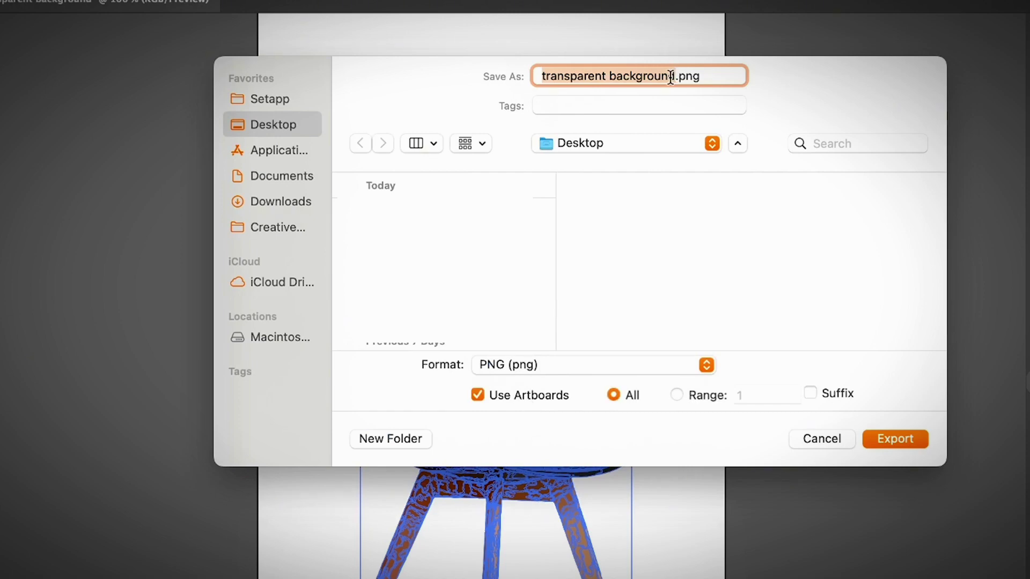
{"action": "type", "text": "chair"}
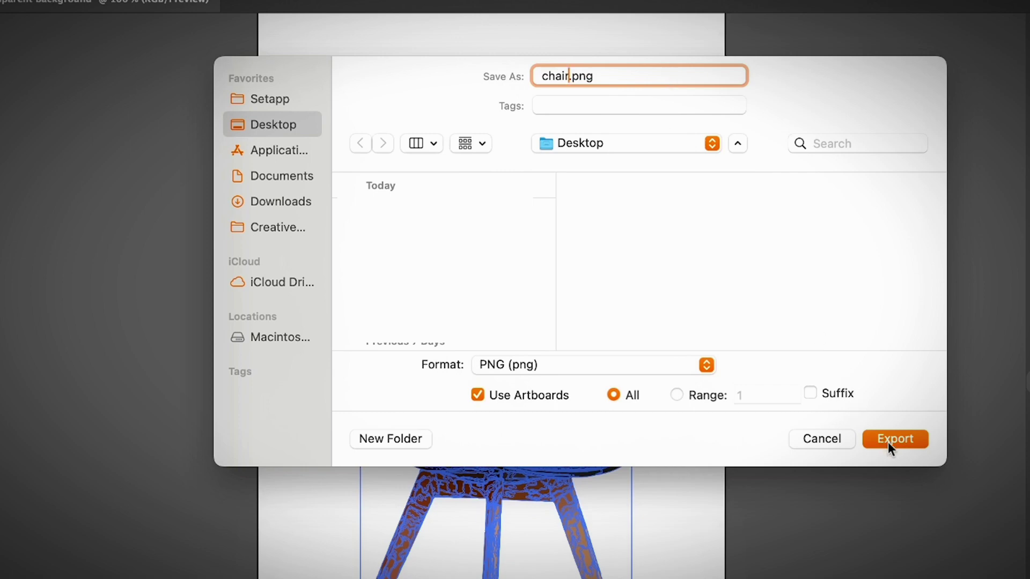
{"action": "left_click", "coordinate": [887, 440]}
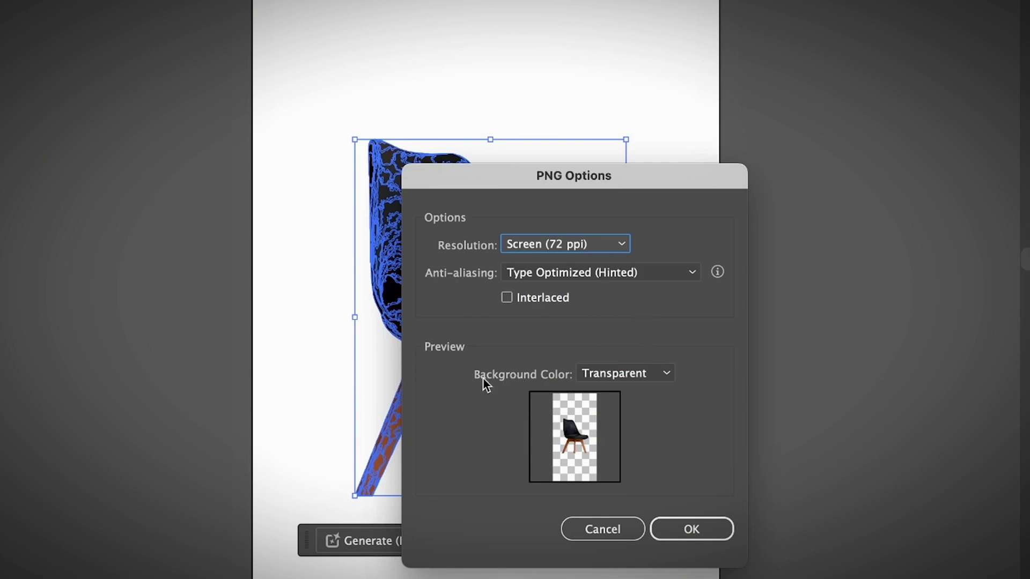
Keep the PNG background color set to Transparent and complete the export
{"action": "left_click", "coordinate": [641, 375]}
{"action": "left_click", "coordinate": [648, 381]}
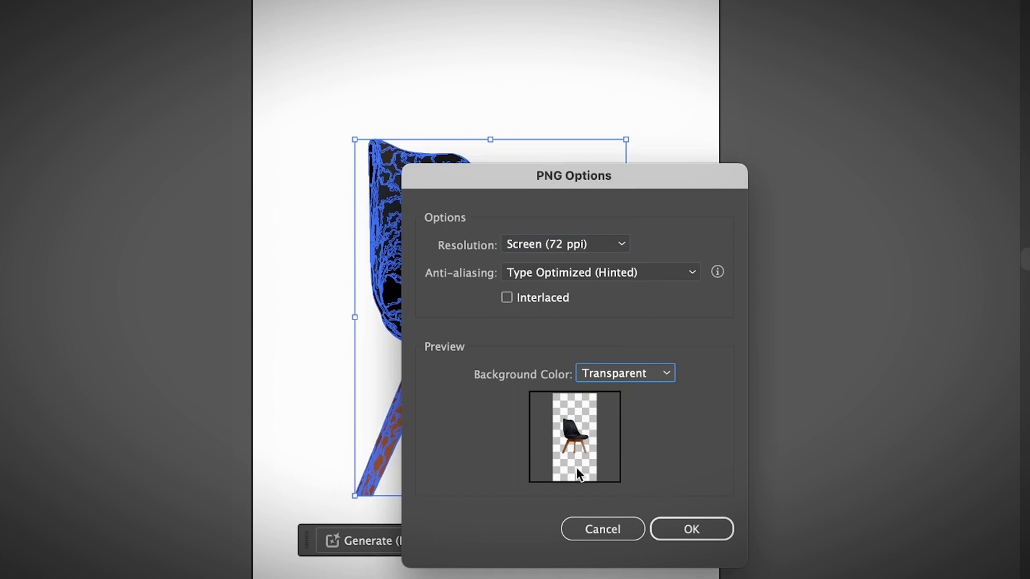
{"action": "left_click", "coordinate": [674, 530]}
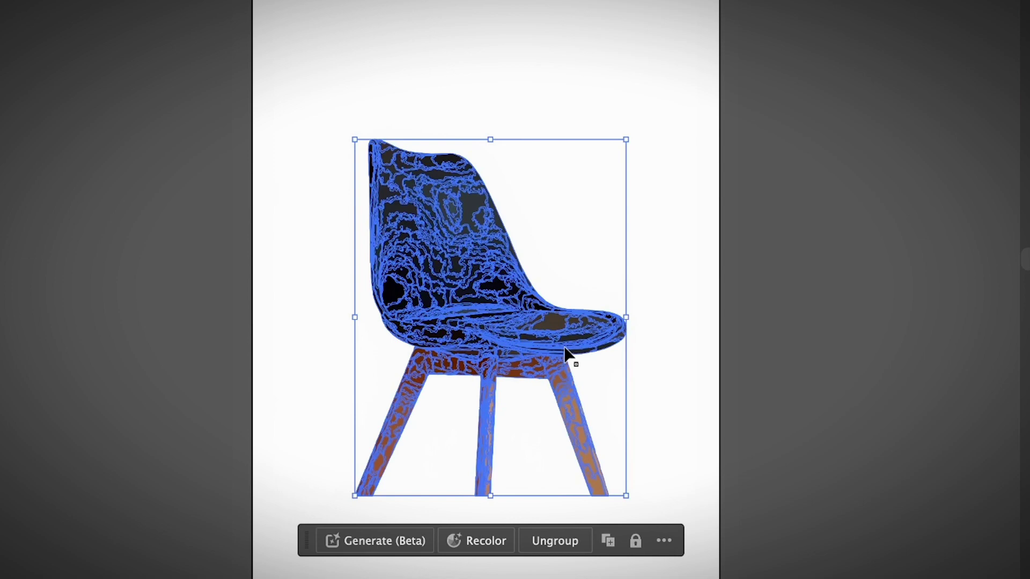
{"action": "left_click", "coordinate": [671, 366]}
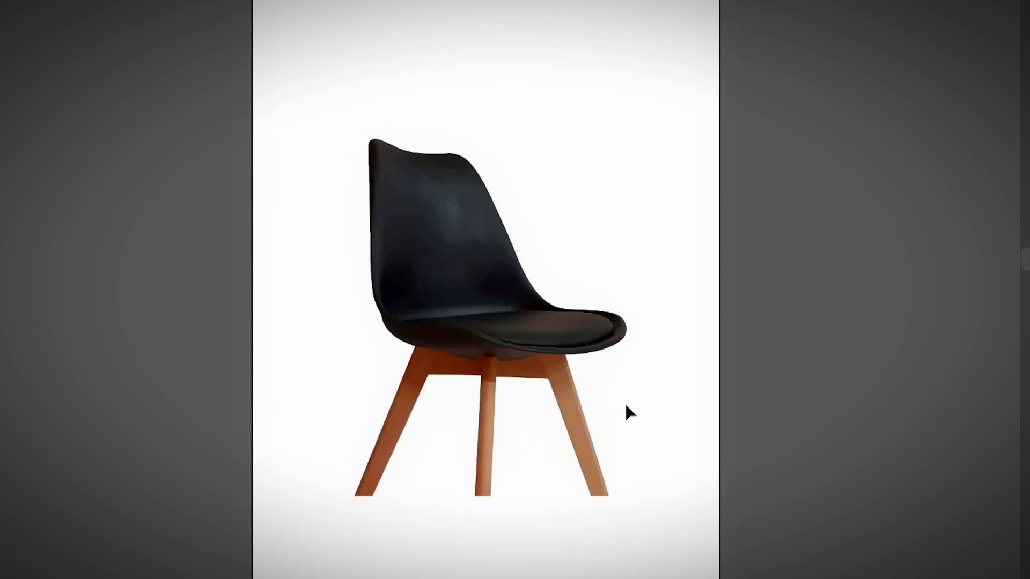
{"action": "left_click", "coordinate": [477, 329]}
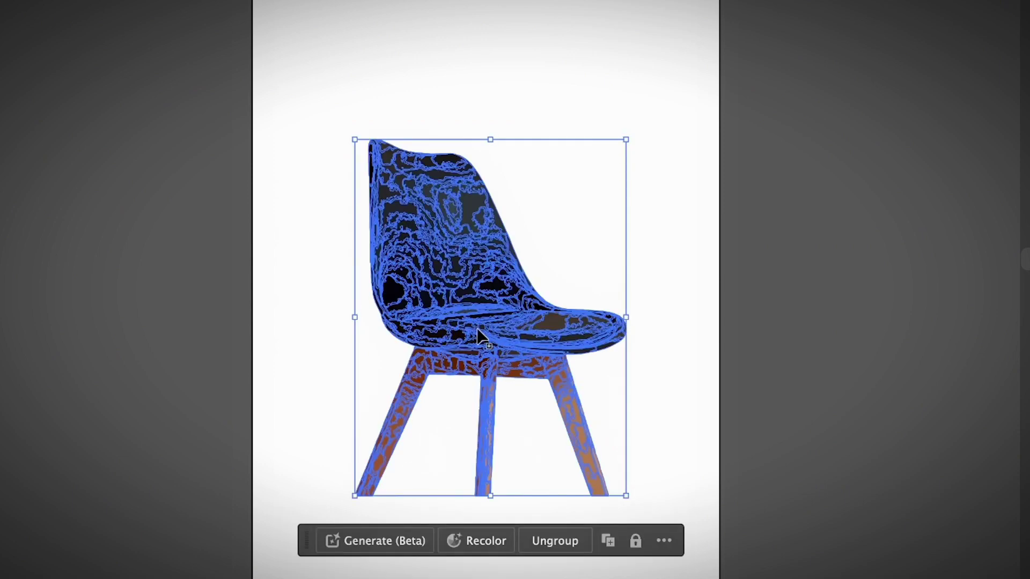
{"action": "left_click", "coordinate": [657, 343]}
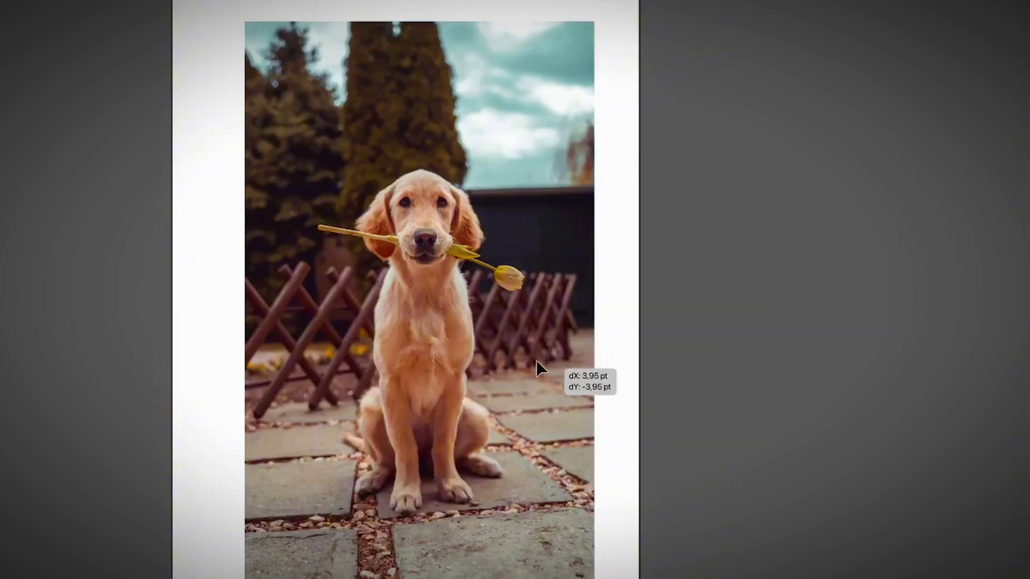
Position the dog photo on the artboard and expand its High Fidelity Photo tracing
{"action": "left_click_drag", "start_coordinate": [536, 359], "coordinate": [515, 358]}
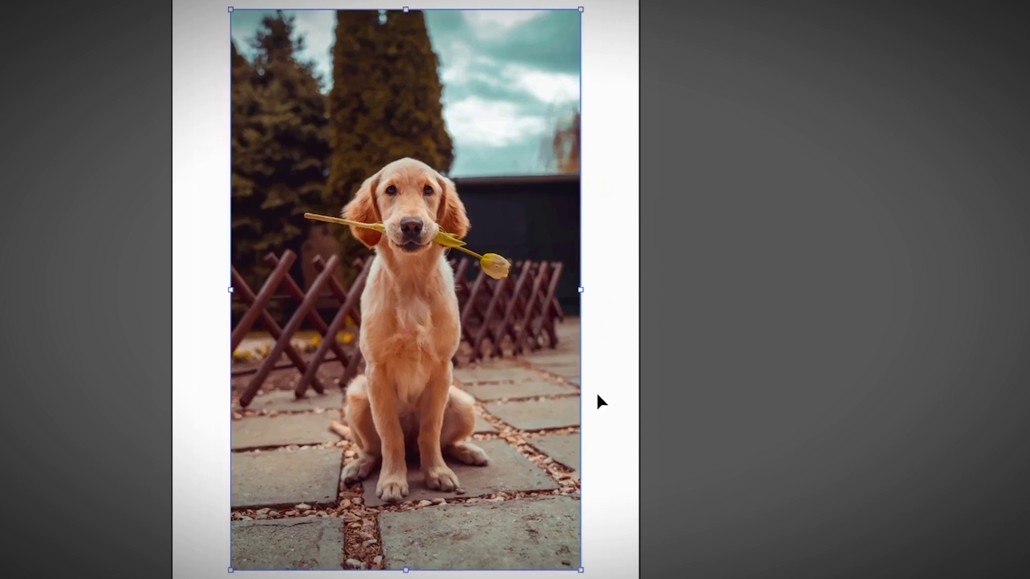
{"action": "scroll", "coordinate": [624, 404], "scroll_direction": "left", "scroll_amount": 3}
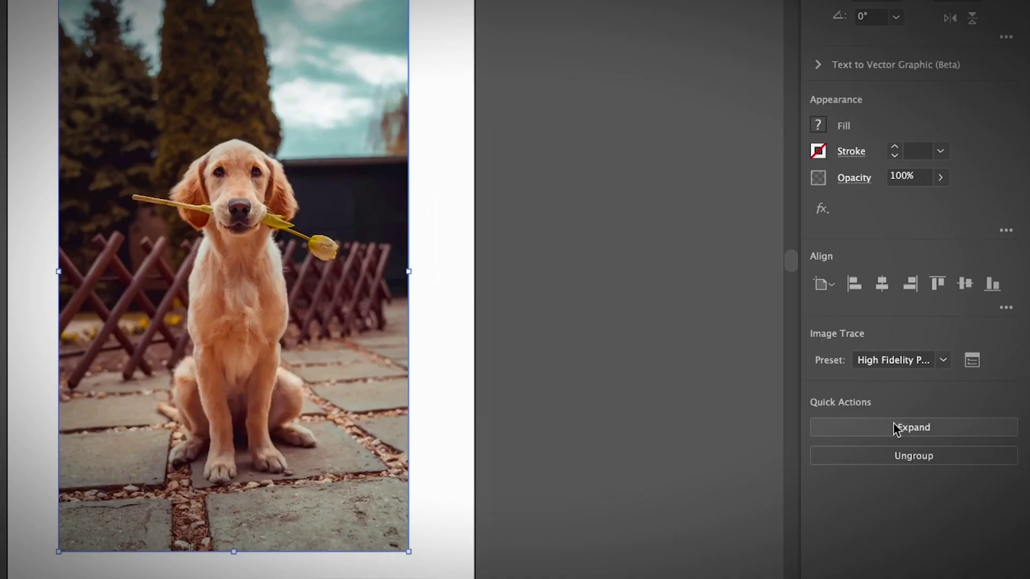
{"action": "left_click", "coordinate": [893, 428]}
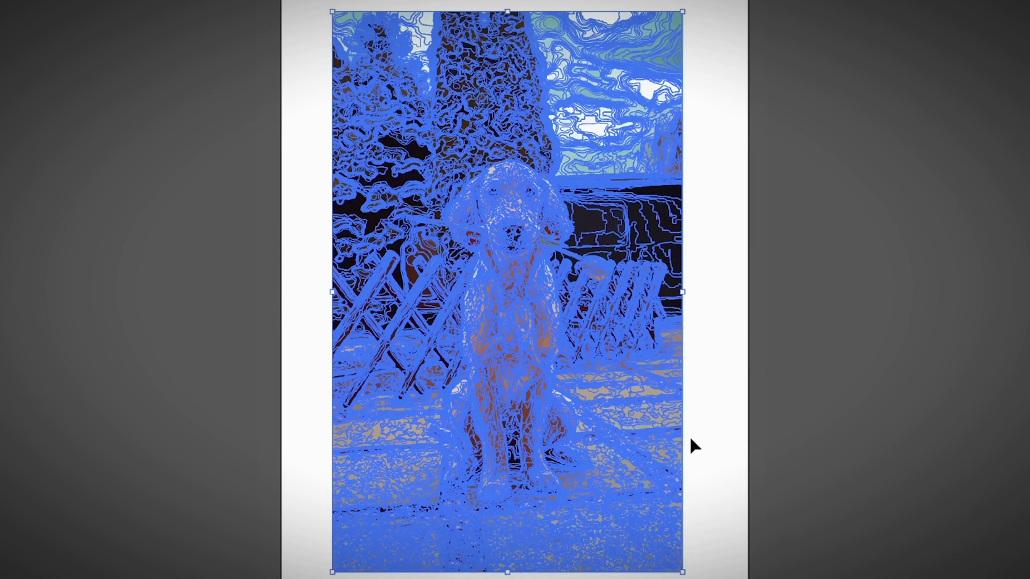
Ungroup the expanded dog tracing into separate paths and clear the selection
{"action": "left_click", "coordinate": [690, 435]}
{"action": "left_click", "coordinate": [555, 427]}
{"action": "right_click", "coordinate": [585, 125]}
{"action": "left_click", "coordinate": [659, 388]}
{"action": "left_click", "coordinate": [703, 474]}
Delete the paths of the sky, treetops and dark wall above and beside the dog's head
{"action": "left_click_drag", "start_coordinate": [526, 2], "coordinate": [689, 128]}
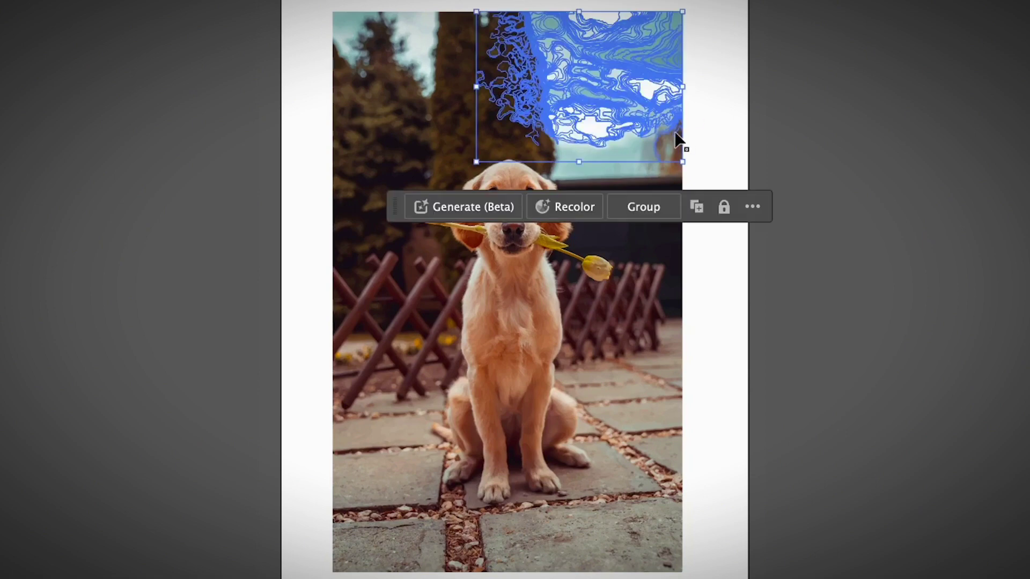
{"action": "key", "text": "Delete"}
{"action": "mouse_move", "coordinate": [468, 104]}
{"action": "left_mouse_down"}
{"action": "mouse_move", "coordinate": [546, 145]}
{"action": "mouse_move", "coordinate": [556, 163]}
{"action": "left_mouse_up"}
{"action": "key", "text": "Delete"}
{"action": "mouse_move", "coordinate": [580, 98]}
{"action": "left_mouse_down"}
{"action": "mouse_move", "coordinate": [691, 188]}
{"action": "mouse_move", "coordinate": [703, 215]}
{"action": "left_mouse_up"}
{"action": "key", "text": "Delete"}
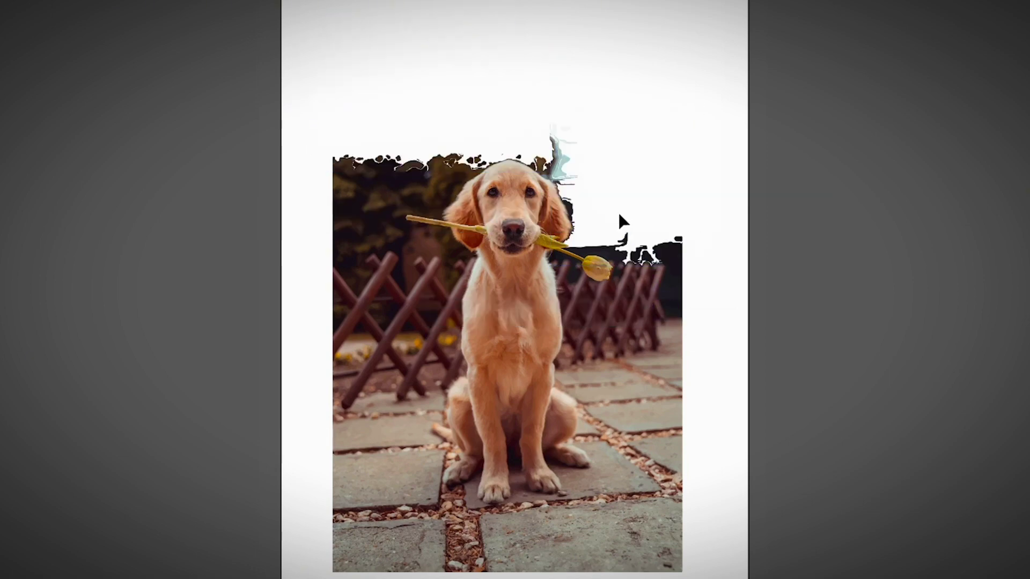
Delete the outer fence and background paths on both sides of the dog
{"action": "left_click_drag", "start_coordinate": [625, 214], "coordinate": [707, 453]}
{"action": "key", "text": "Delete"}
{"action": "left_click_drag", "start_coordinate": [308, 206], "coordinate": [400, 405]}
{"action": "key", "text": "Delete"}
{"action": "key", "text": "Delete"}
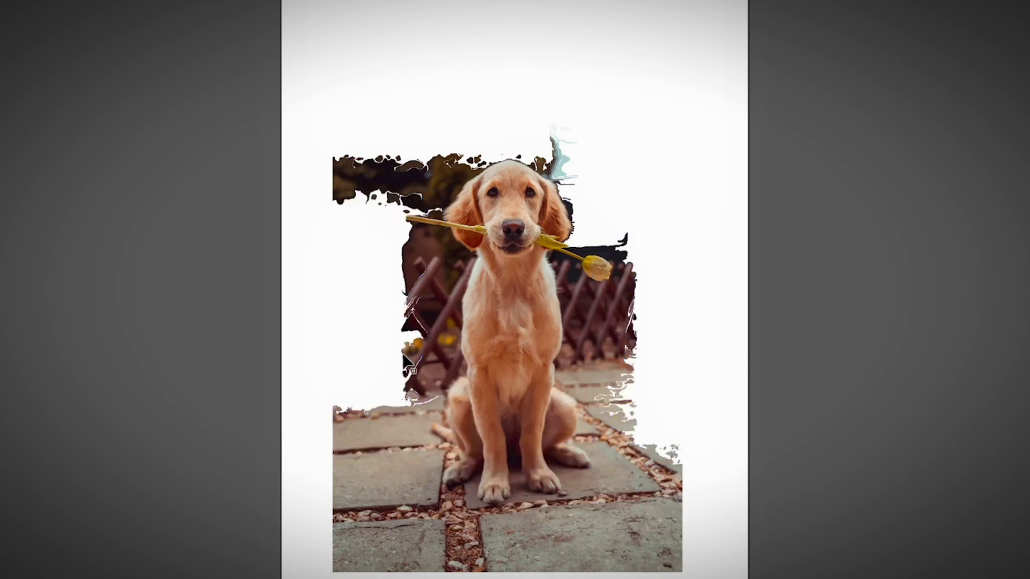
Select the dark background and fence paths beneath the flower stem, to the left of the dog's chest
{"action": "key", "text": "ctrl+="}
{"action": "key", "text": "ctrl+="}
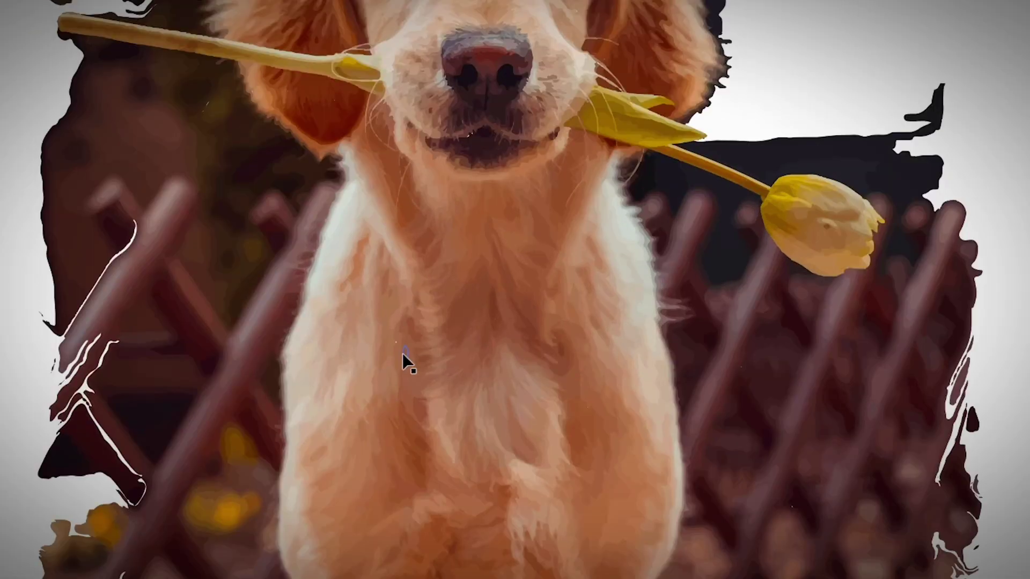
{"action": "left_click", "coordinate": [229, 213]}
{"action": "left_click_drag", "start_coordinate": [230, 214], "coordinate": [284, 186]}
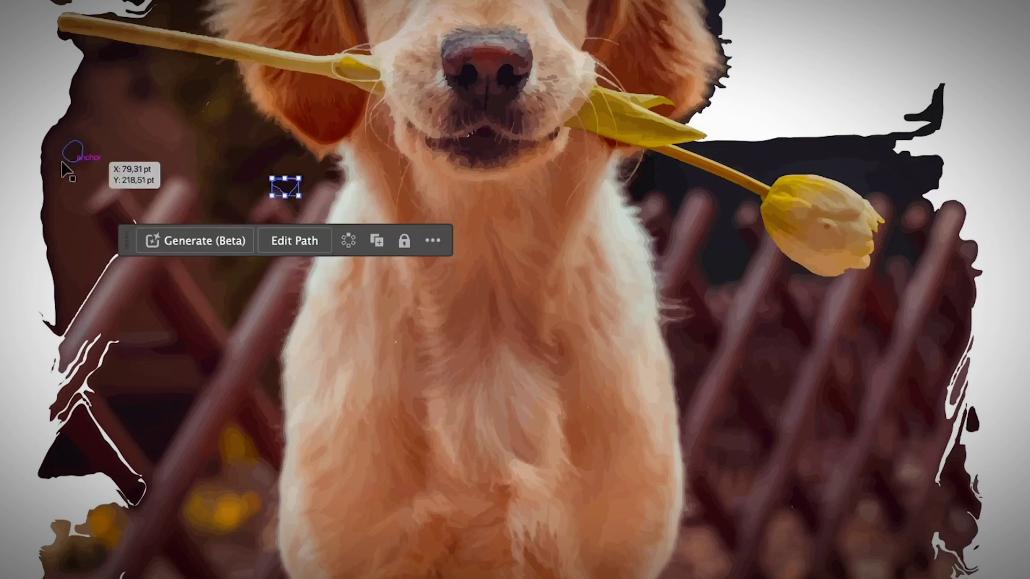
{"action": "left_click_drag", "start_coordinate": [30, 102], "coordinate": [224, 287]}
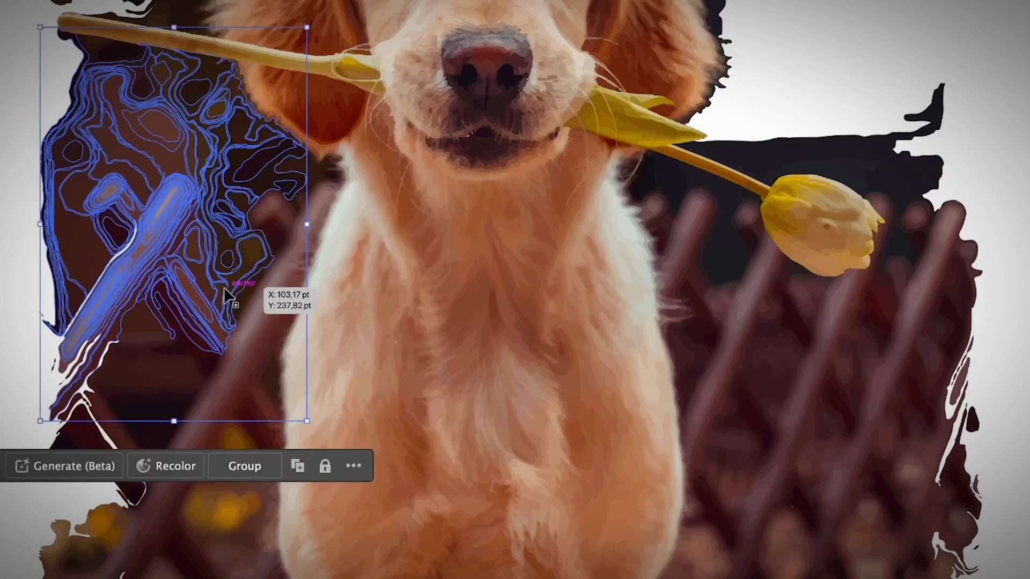